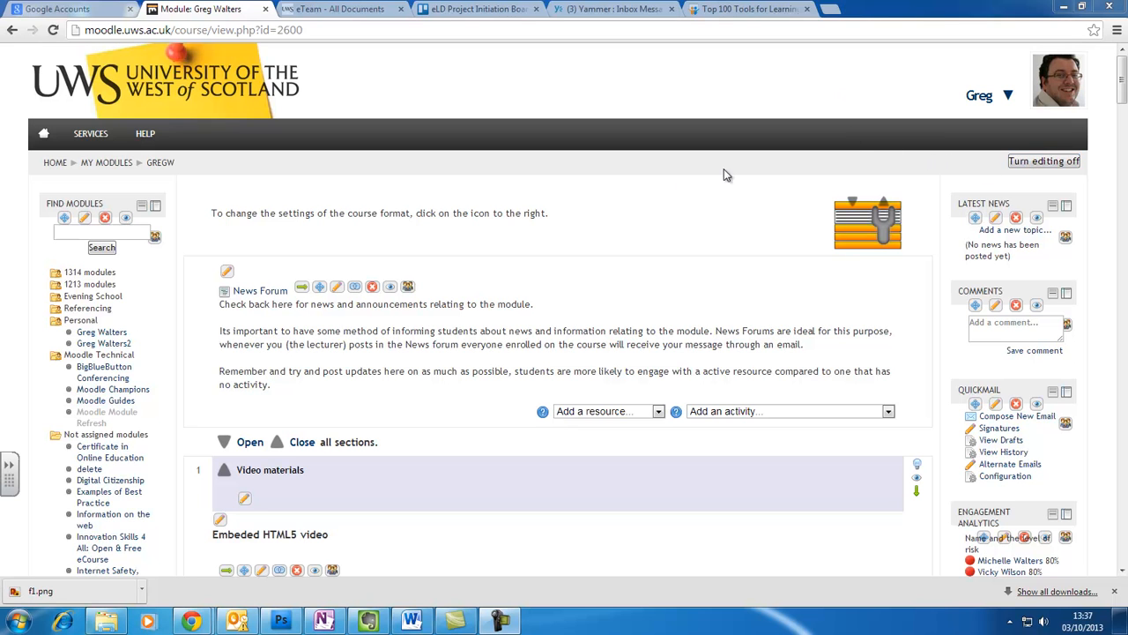
Step: Add a Turnitin Assignment activity to section 5, Video Conferencing and Recording
scroll(640, 241, down, 10)
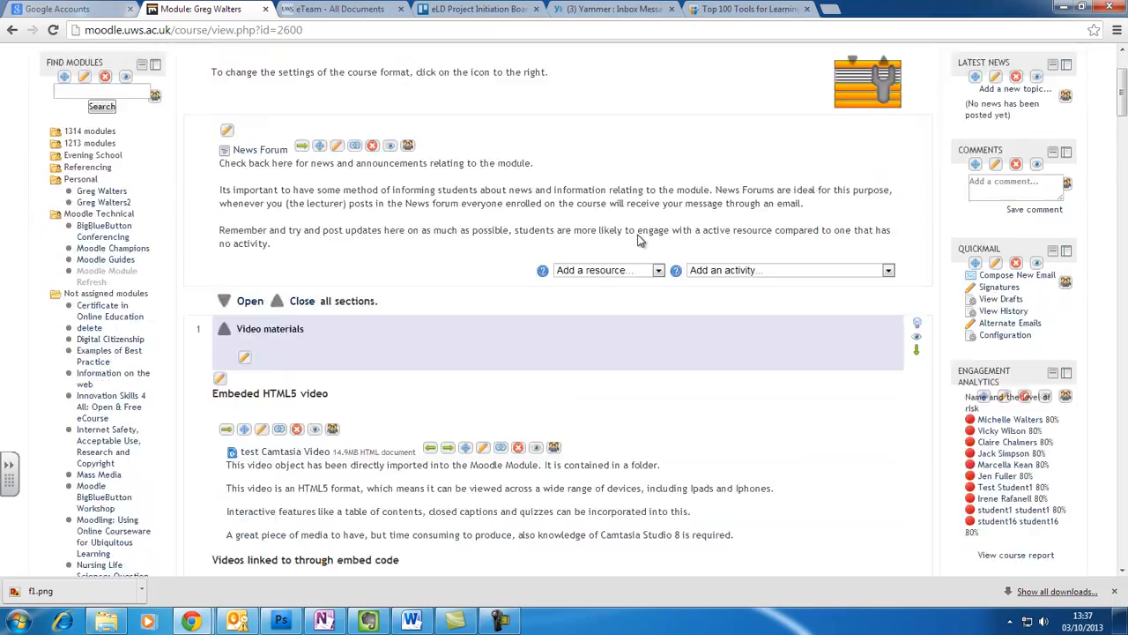
scroll(640, 241, down, 12)
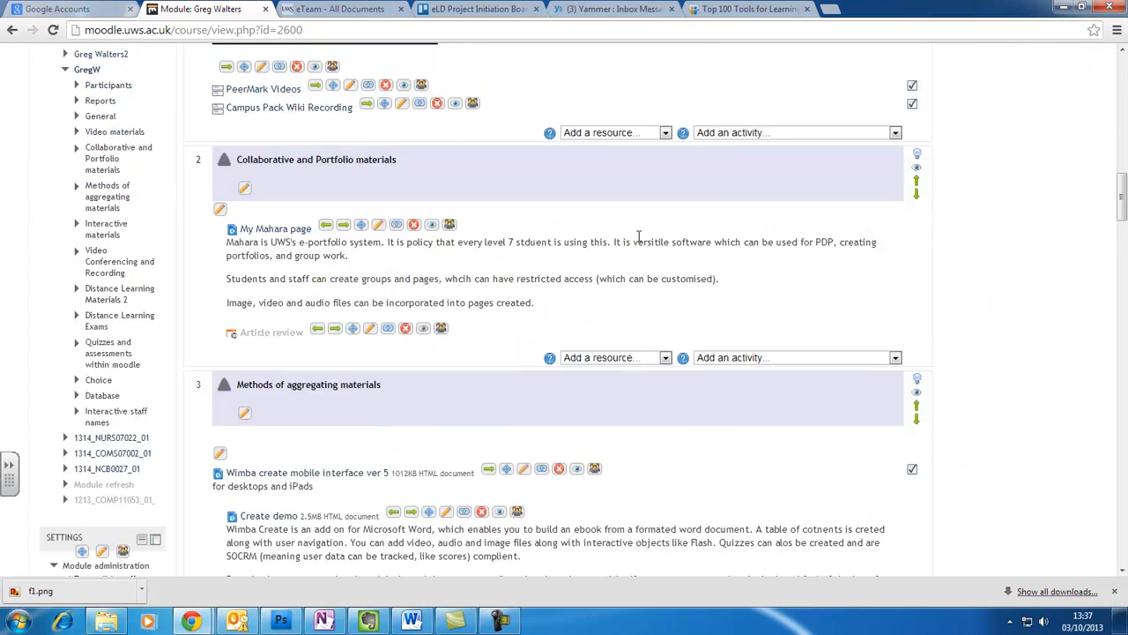
scroll(722, 266, down, 7)
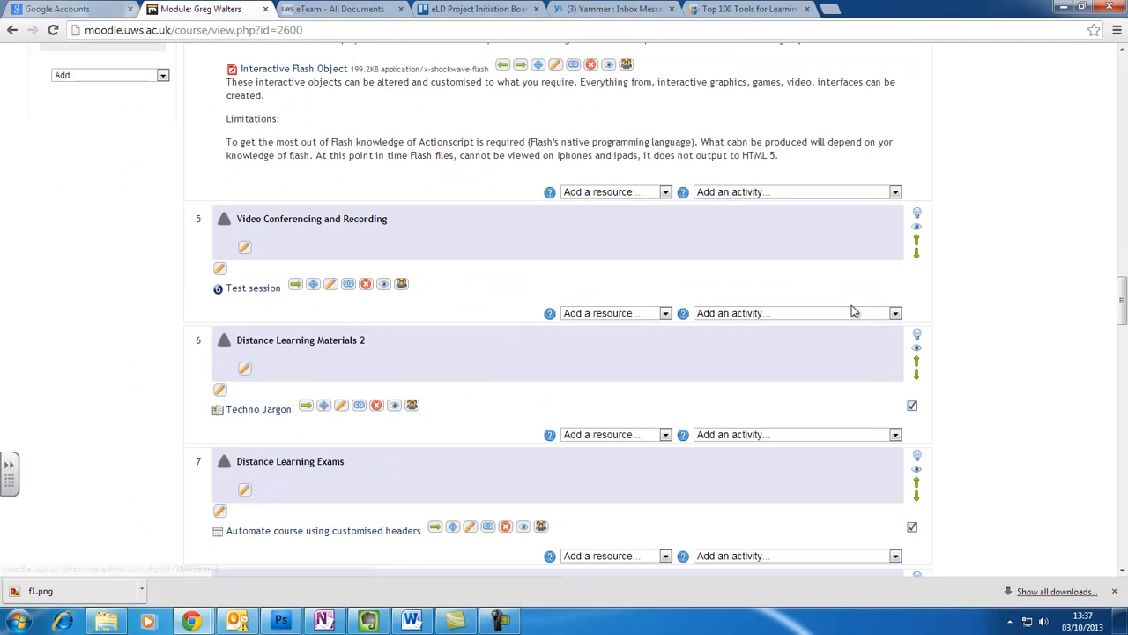
click(895, 313)
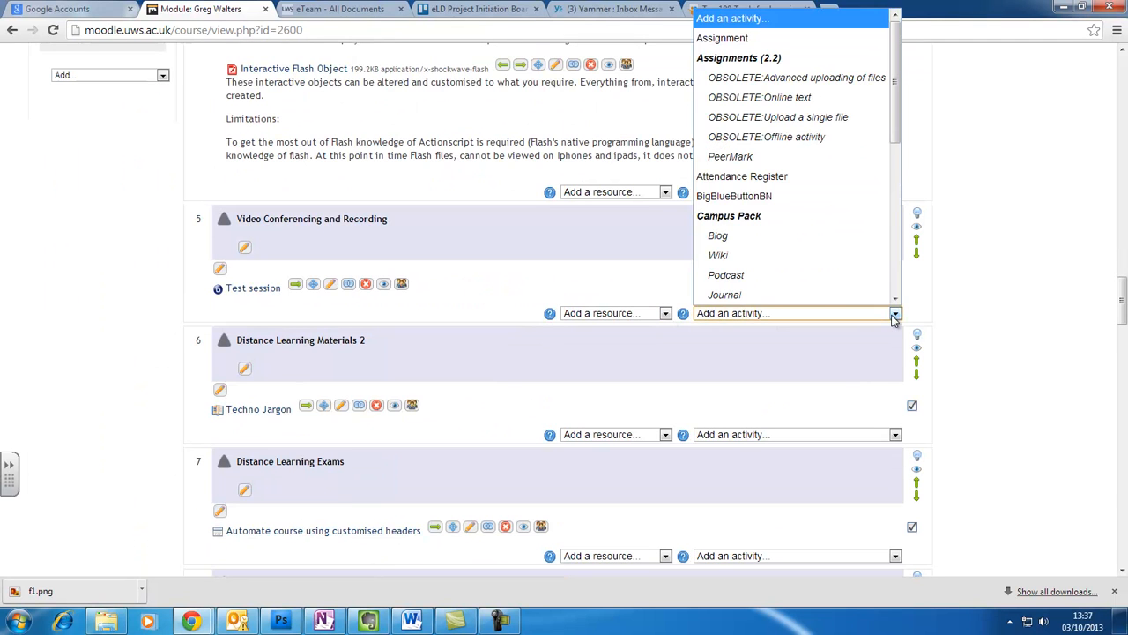
drag(899, 133, 899, 276)
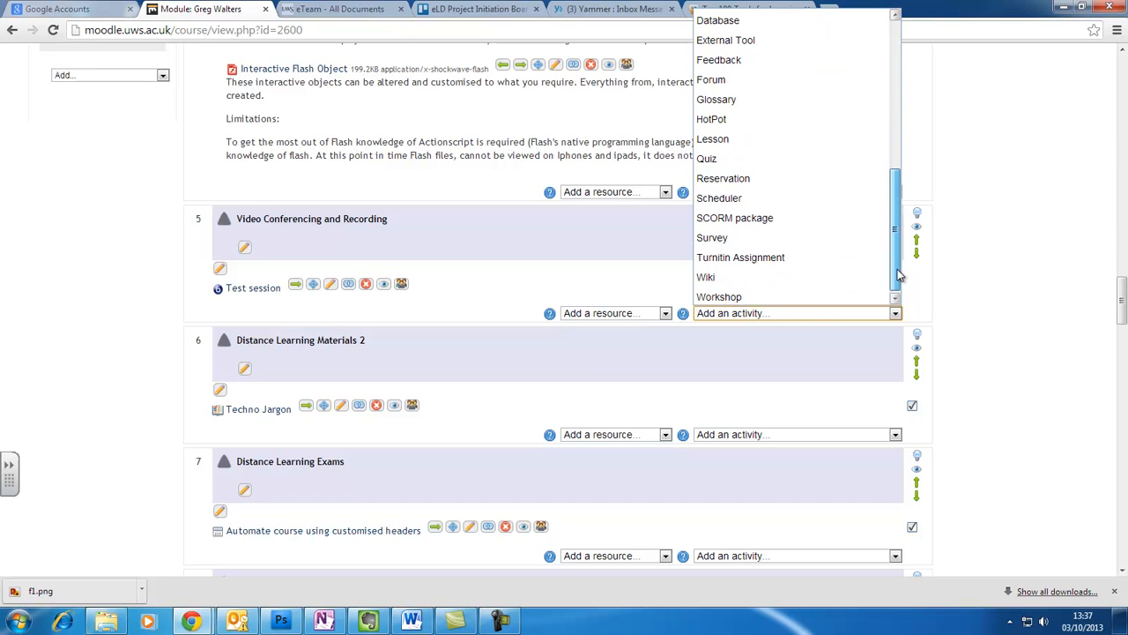
click(842, 257)
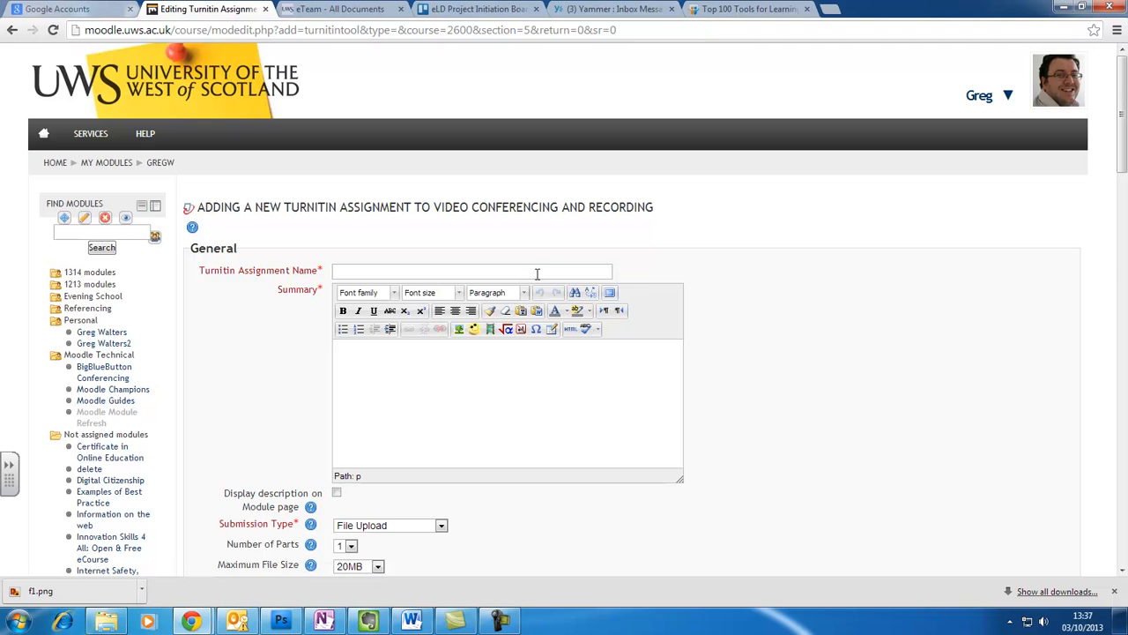
Step: Name the assignment "Dummy turnitin Assignment" and enter a summary explaining that dummy-run submissions are not stored and three draft files are required
click(537, 275)
text(Dummy turnitin Assignment)
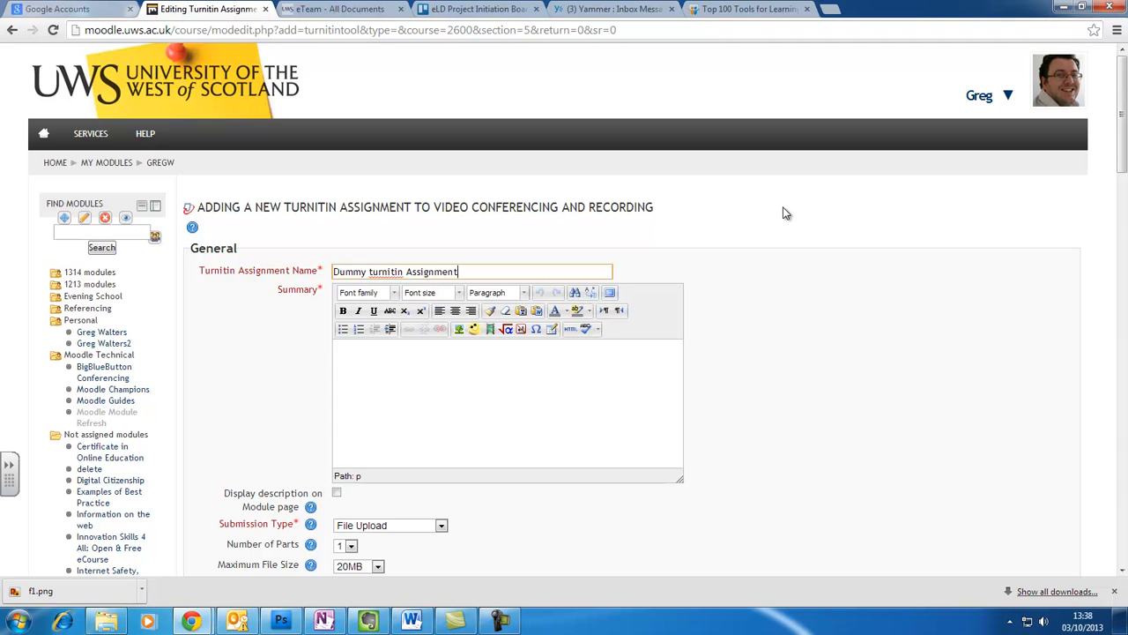
click(500, 370)
click(499, 368)
text(The submissions in this 'dummy' run are not stored in a repository. This 'dummy' run has been provided to allow you to test out the software as well as consider the outcome of the originality report. Please use this to submit your DRAFT assignments and your Personal Tutor will access your drafts from here to provide feedback. You are asked to submit three module 1 assignments here as three separate files:)
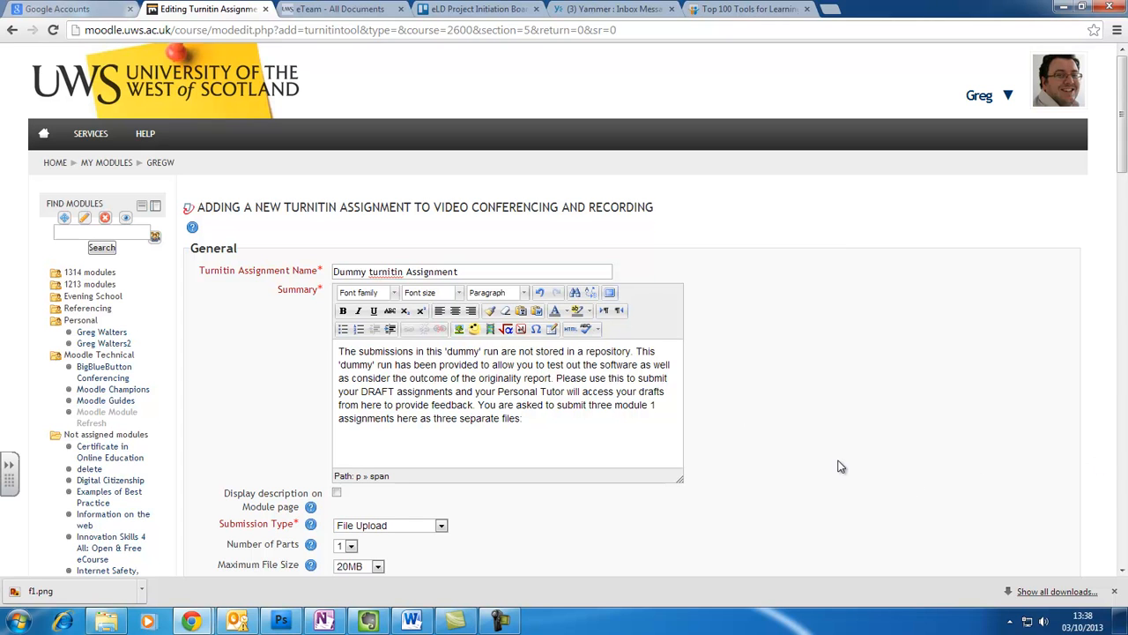
Step: Enable displaying the description on the module page and set the number of parts to 1
scroll(840, 466, down, 1)
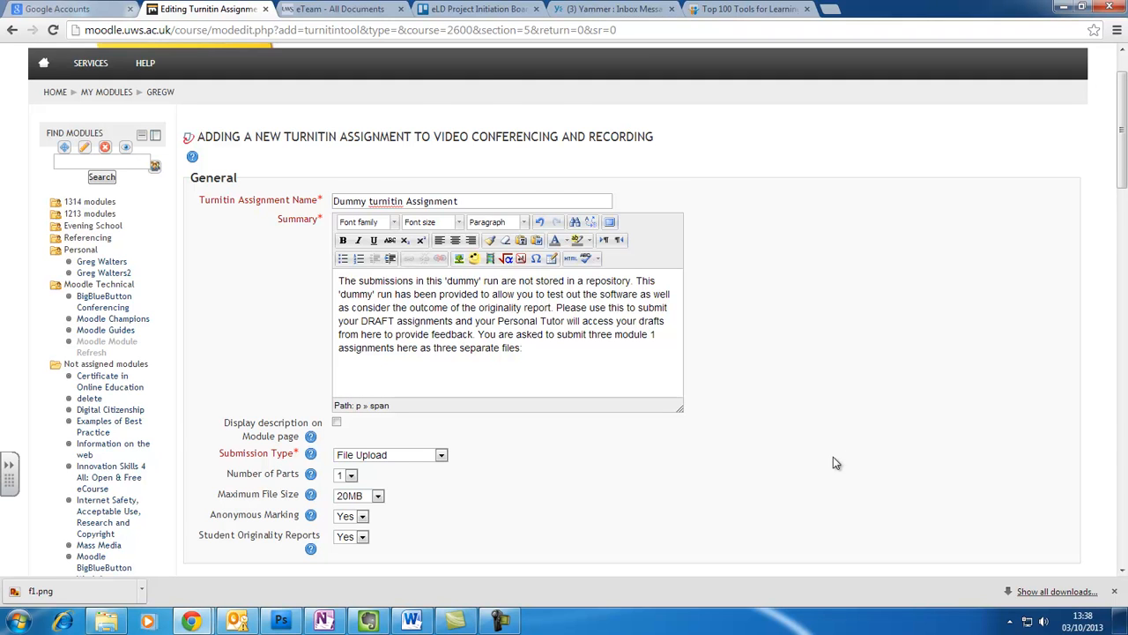
scroll(398, 362, down, 2)
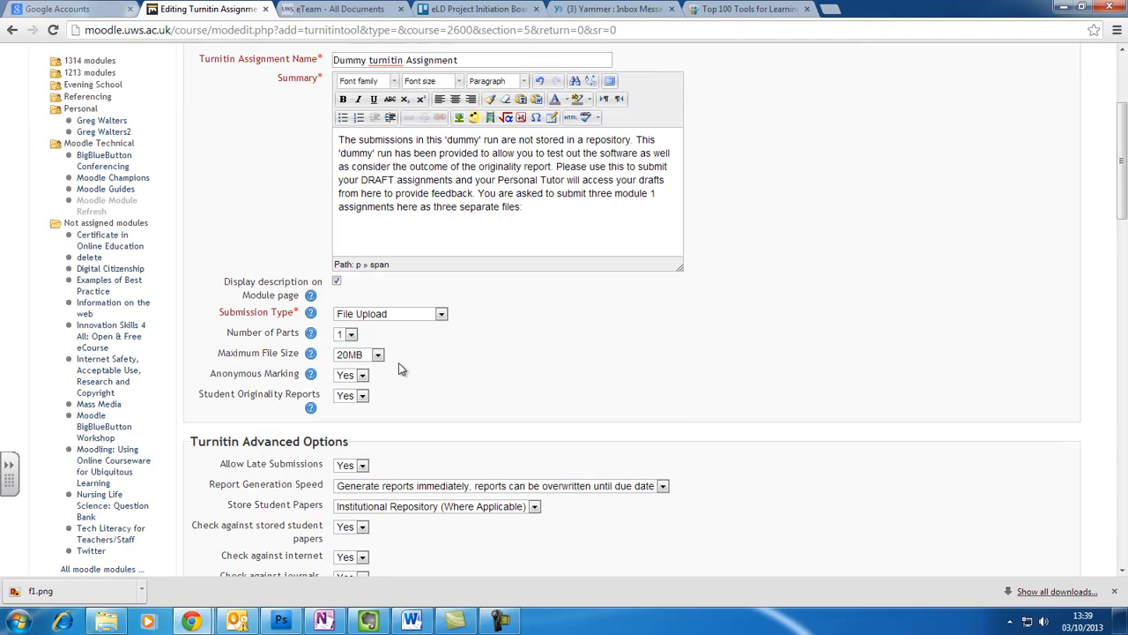
click(351, 335)
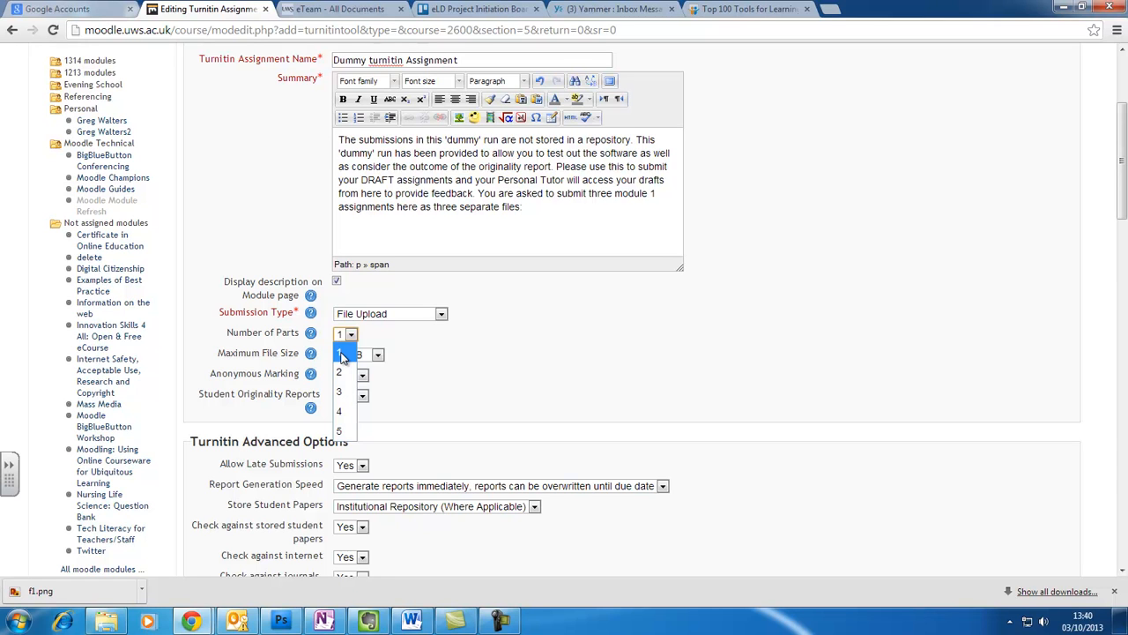
click(343, 354)
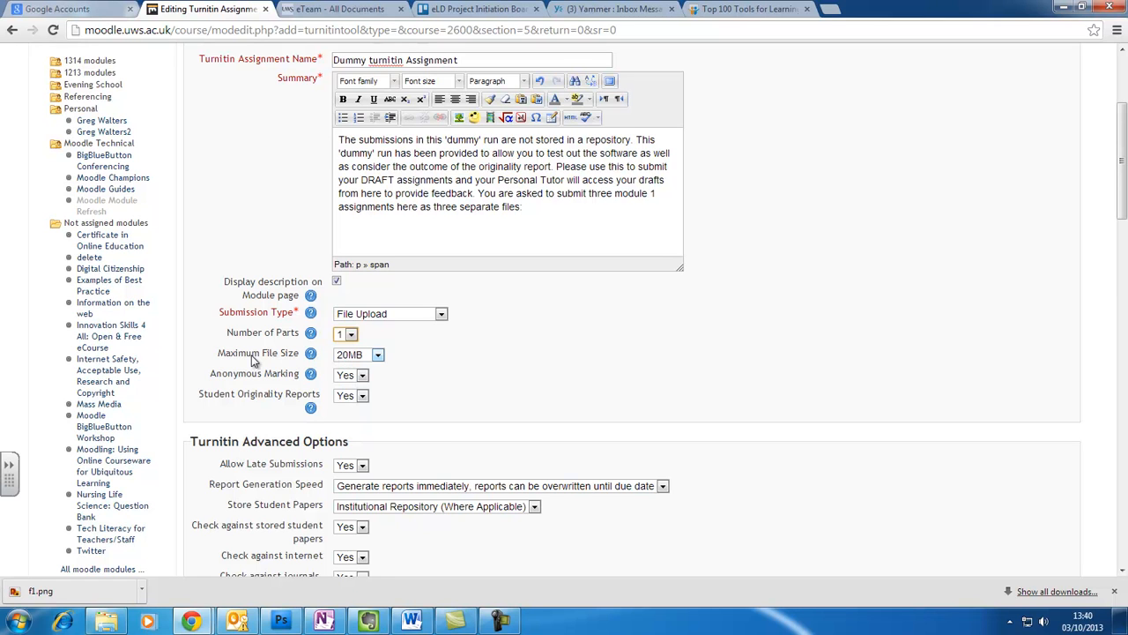
Step: Set the maximum file size to 20MB and anonymous marking to No
click(377, 355)
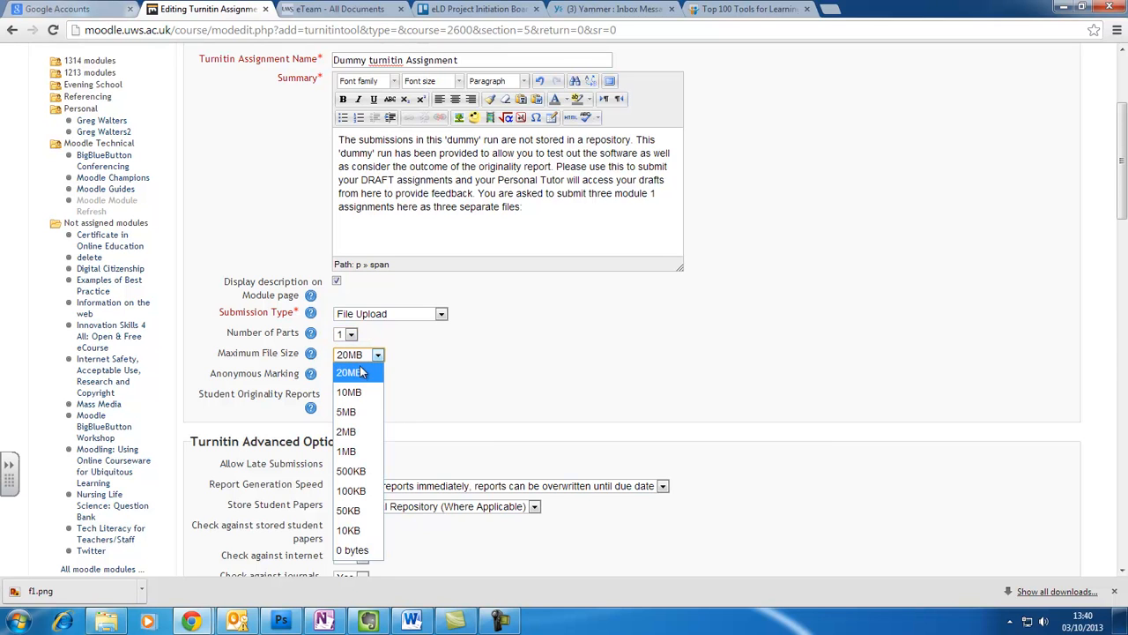
click(360, 373)
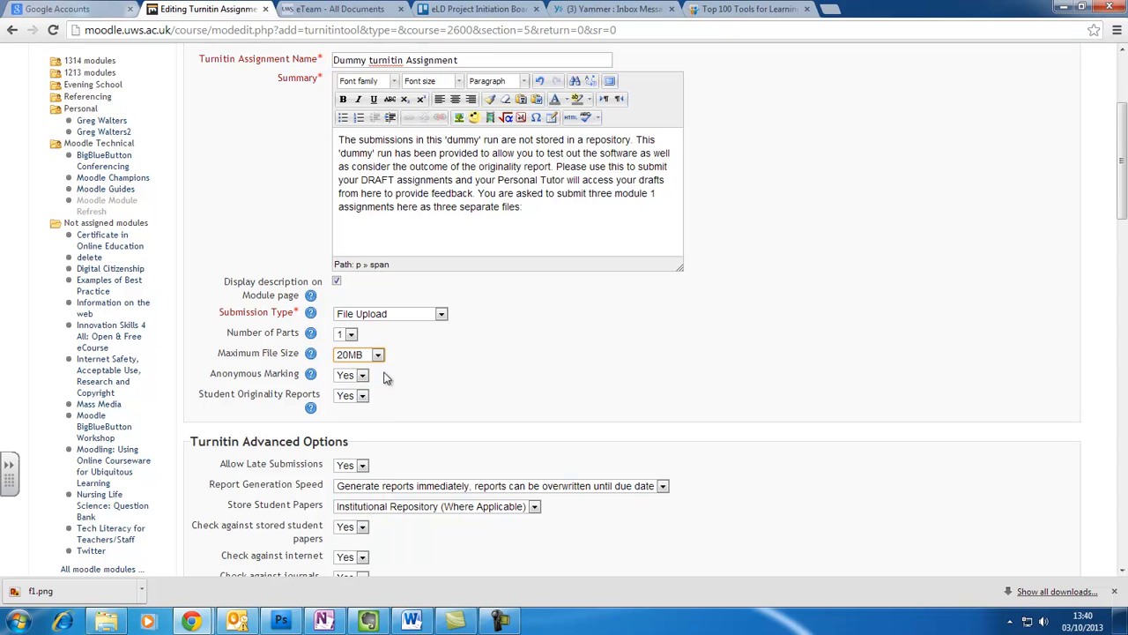
click(357, 375)
click(355, 395)
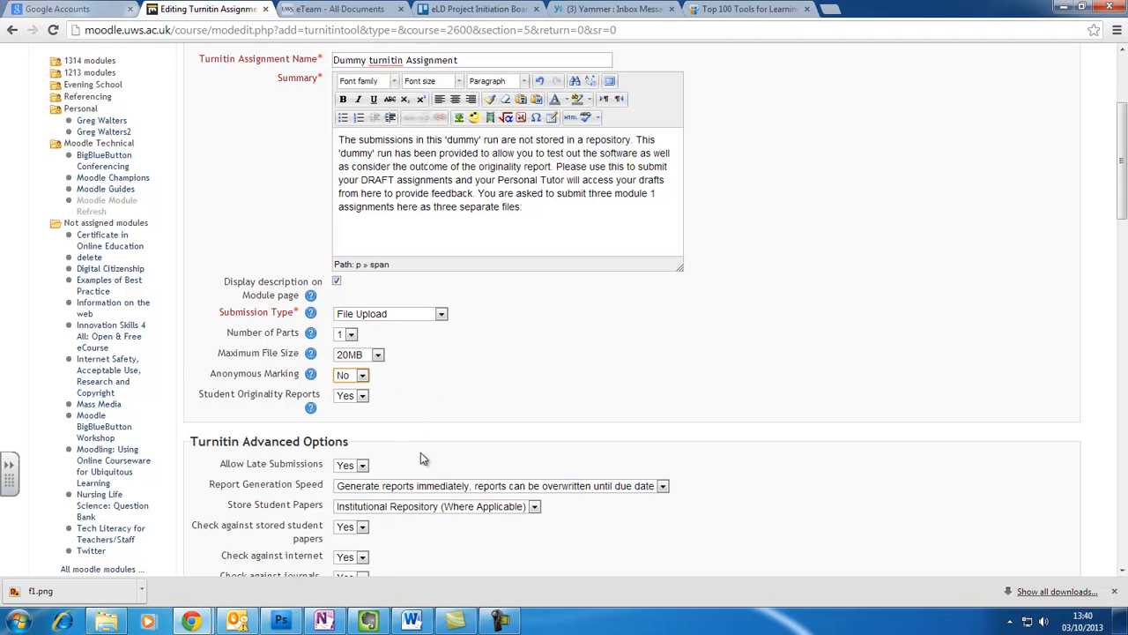
Step: Set the Store Student Papers option to No Repository in the Turnitin advanced options
scroll(421, 452, down, 2)
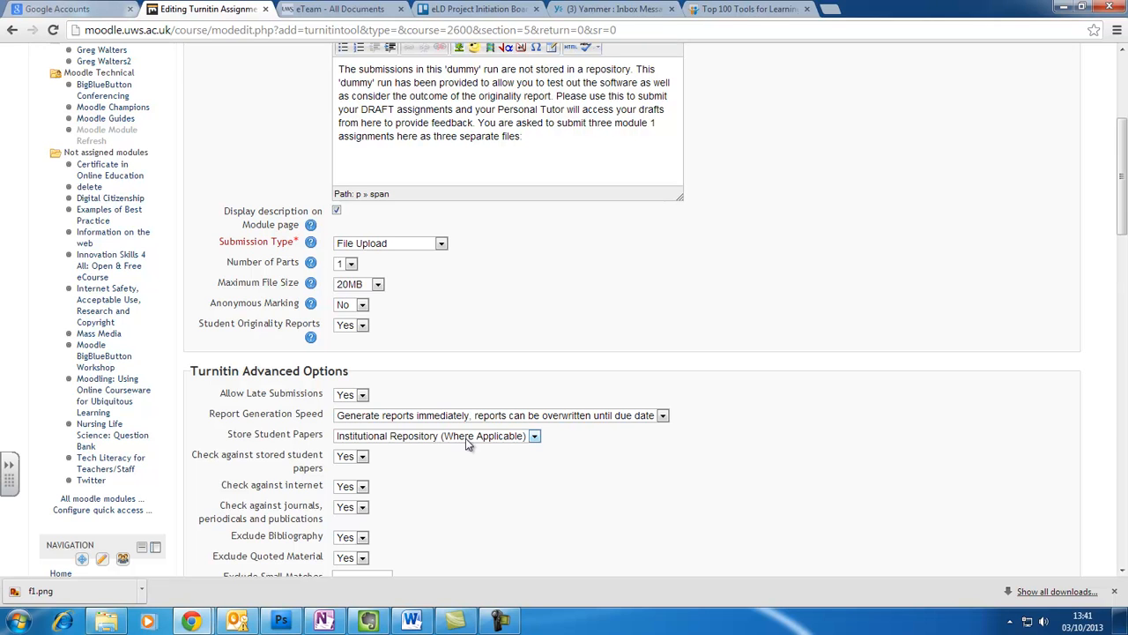
click(534, 436)
click(500, 455)
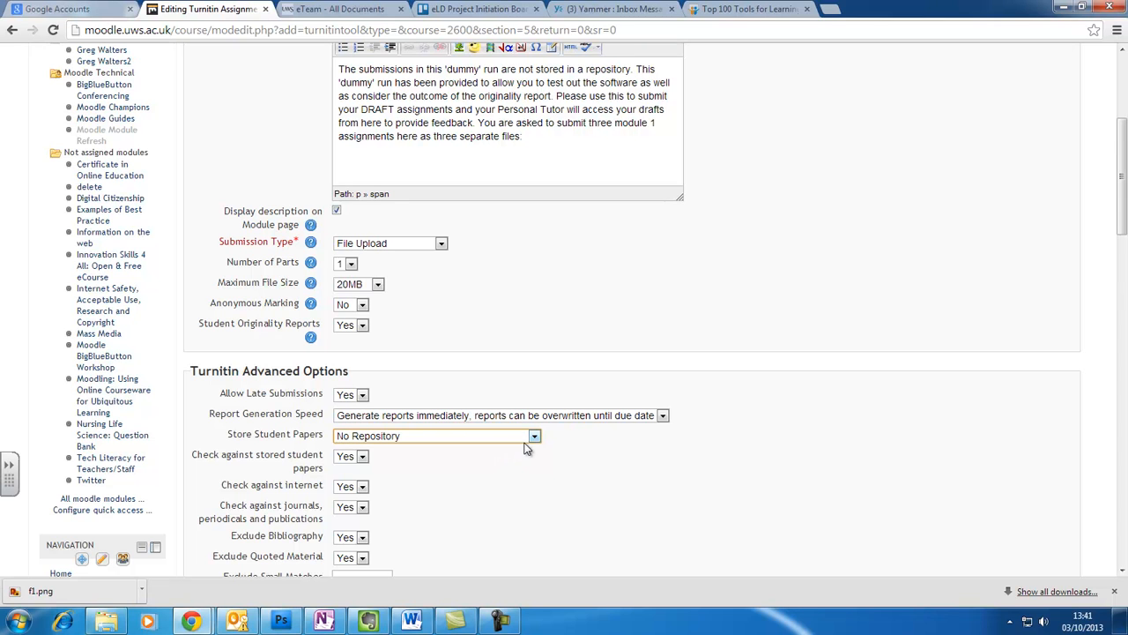
click(534, 437)
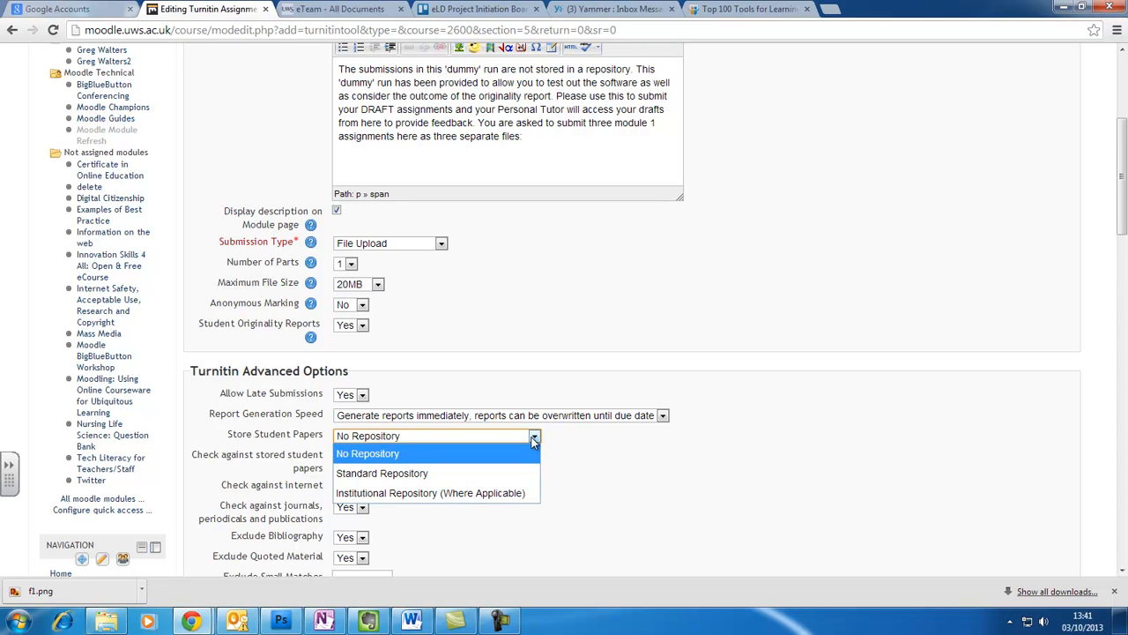
click(489, 457)
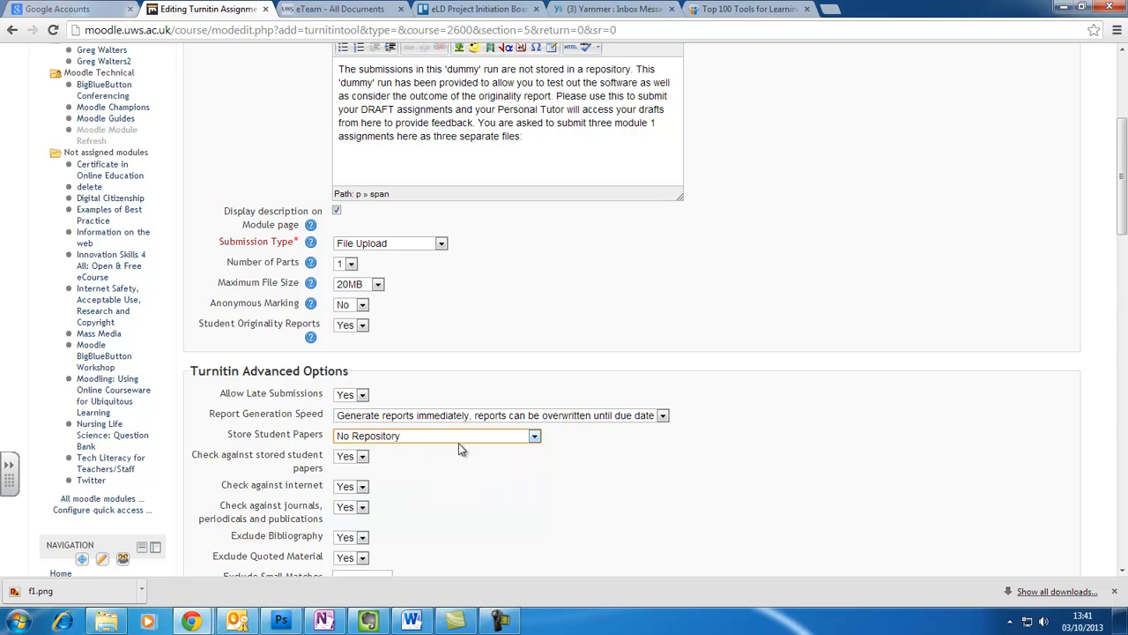
click(529, 496)
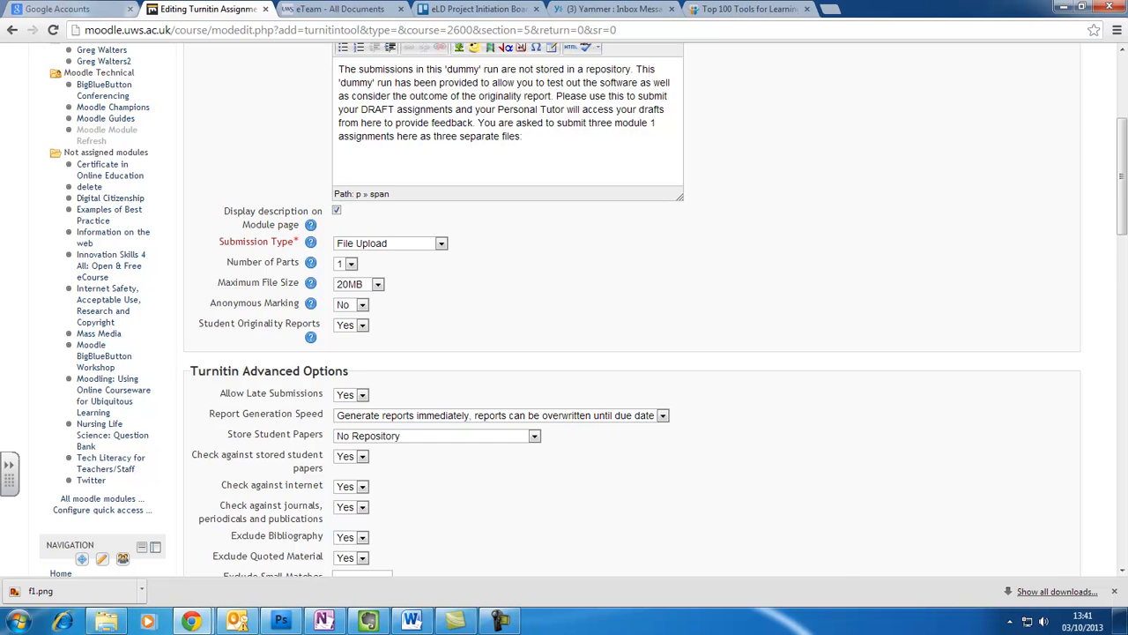
Step: Exclude small matches of 10 words from the originality reports
scroll(455, 508, down, 1)
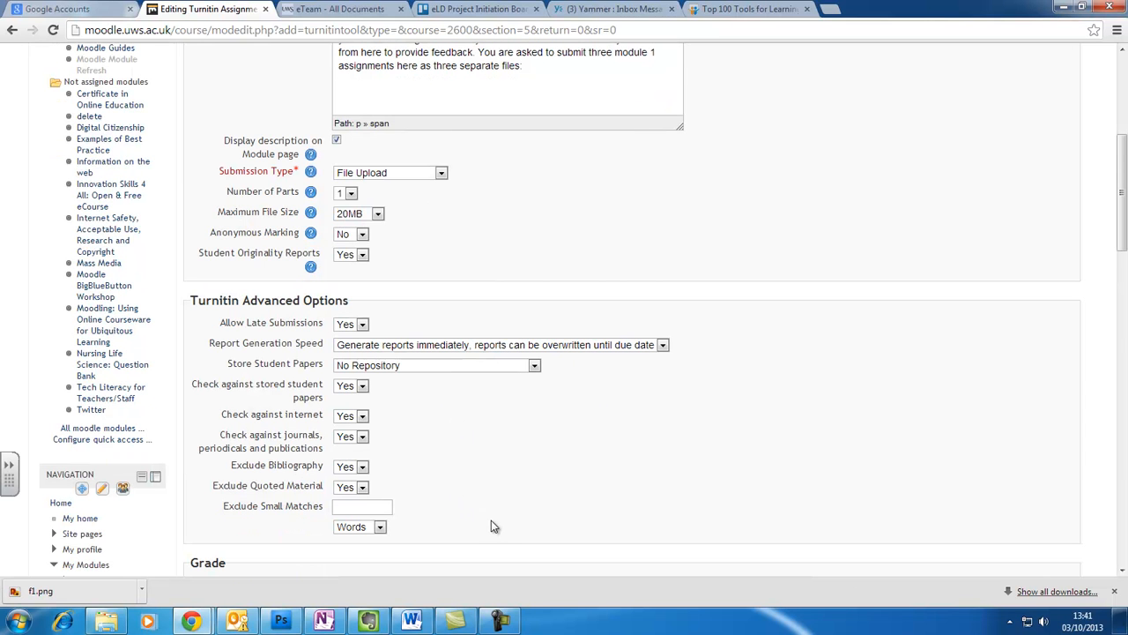
scroll(481, 497, down, 1)
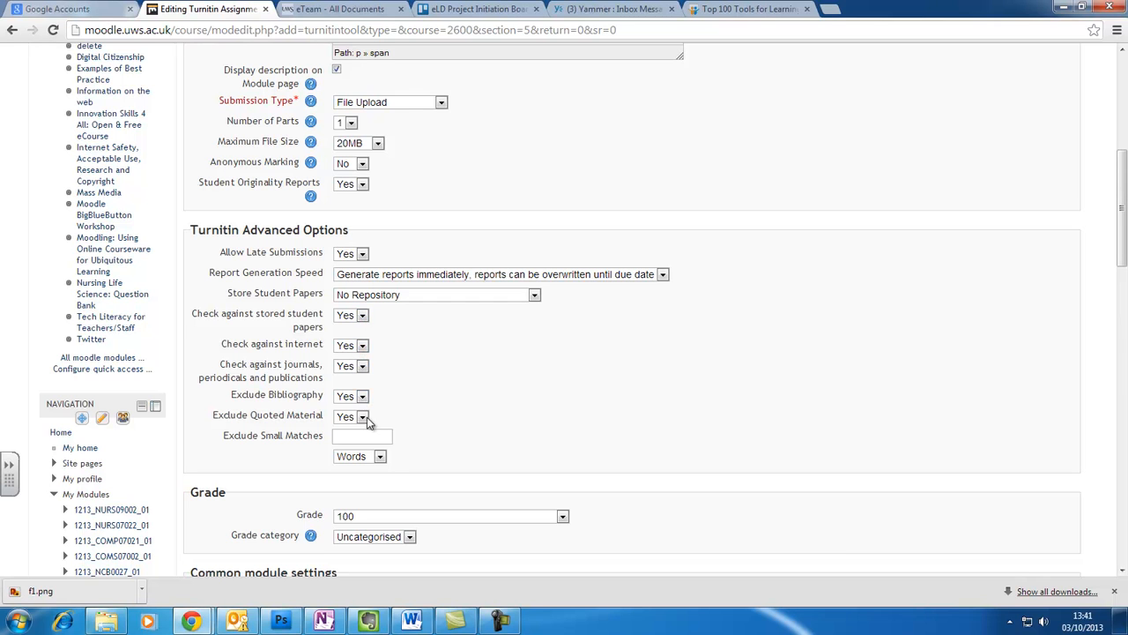
scroll(428, 446, down, 1)
click(373, 364)
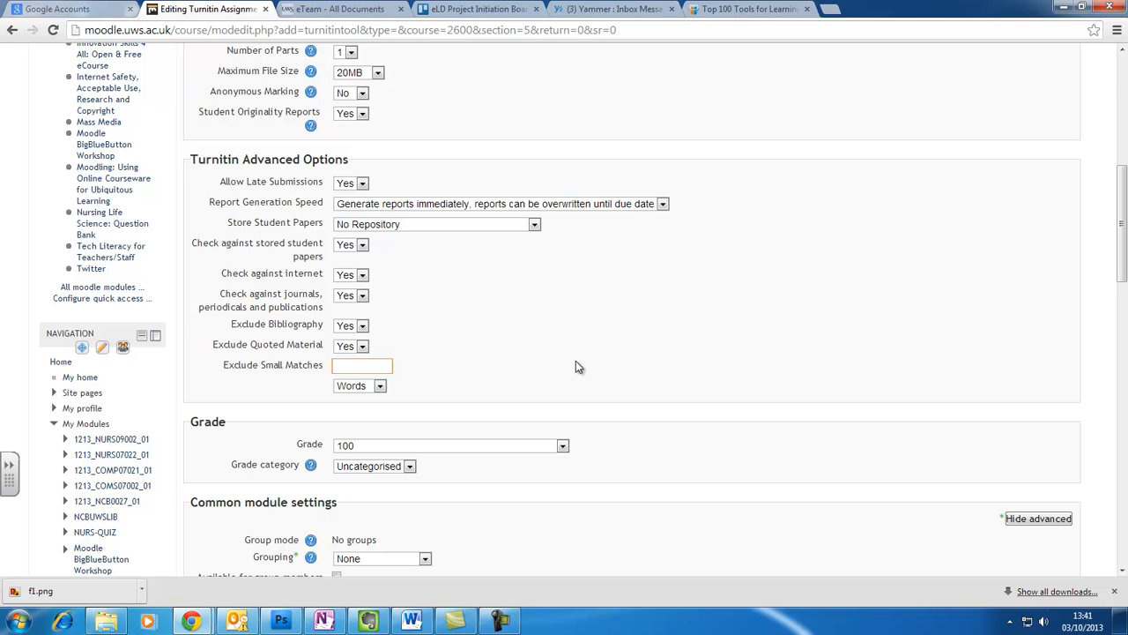
text(10)
click(379, 387)
click(352, 403)
Step: Save the new Turnitin assignment and return to the module page
click(1120, 253)
scroll(812, 473, down, 1)
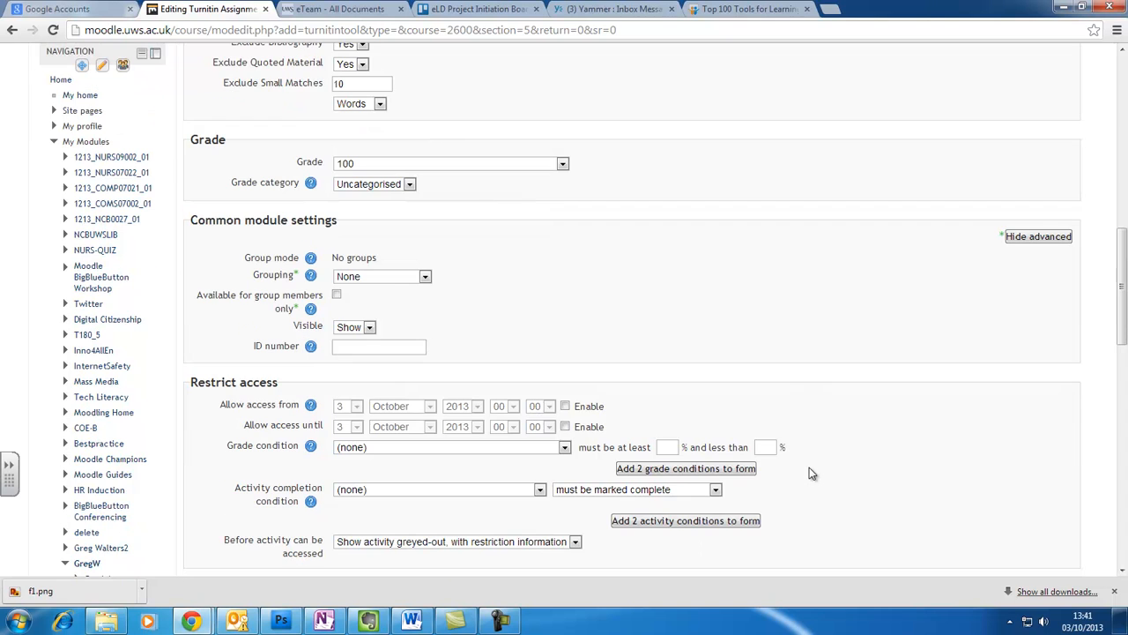
scroll(810, 467, down, 2)
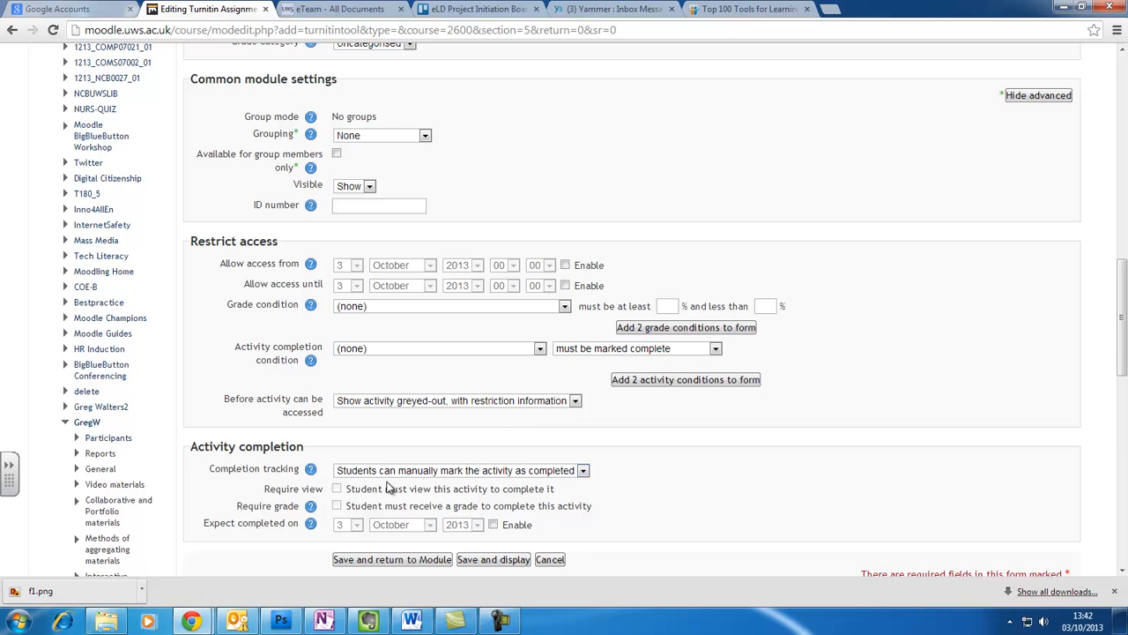
click(385, 564)
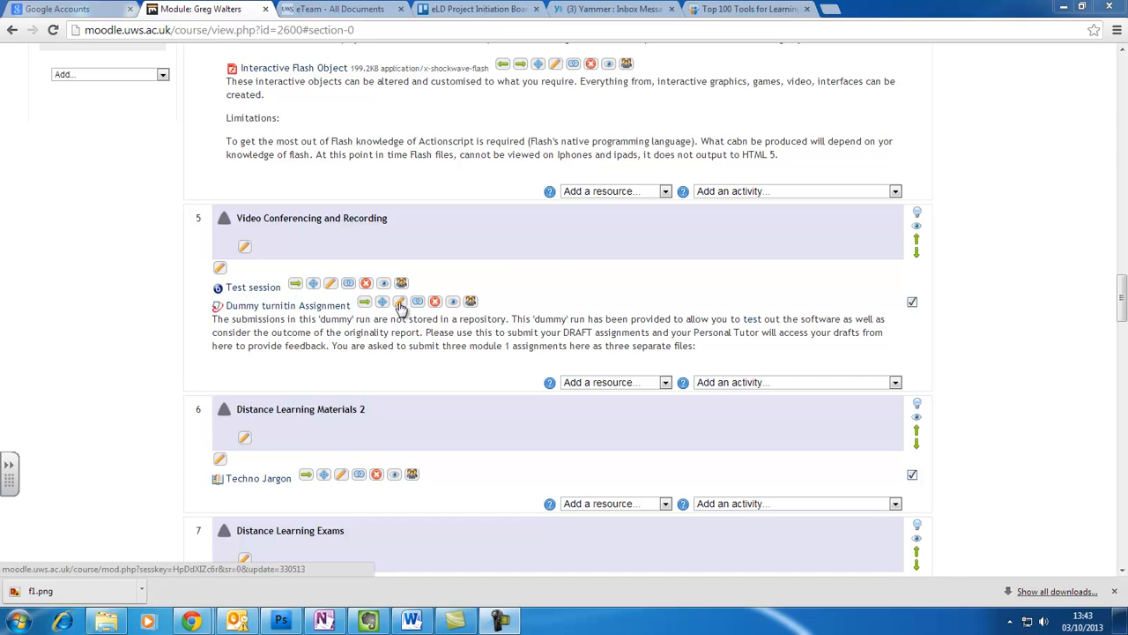
Step: Open the Dummy turnitin Assignment and start editing the dates and marks of Part 1
click(333, 308)
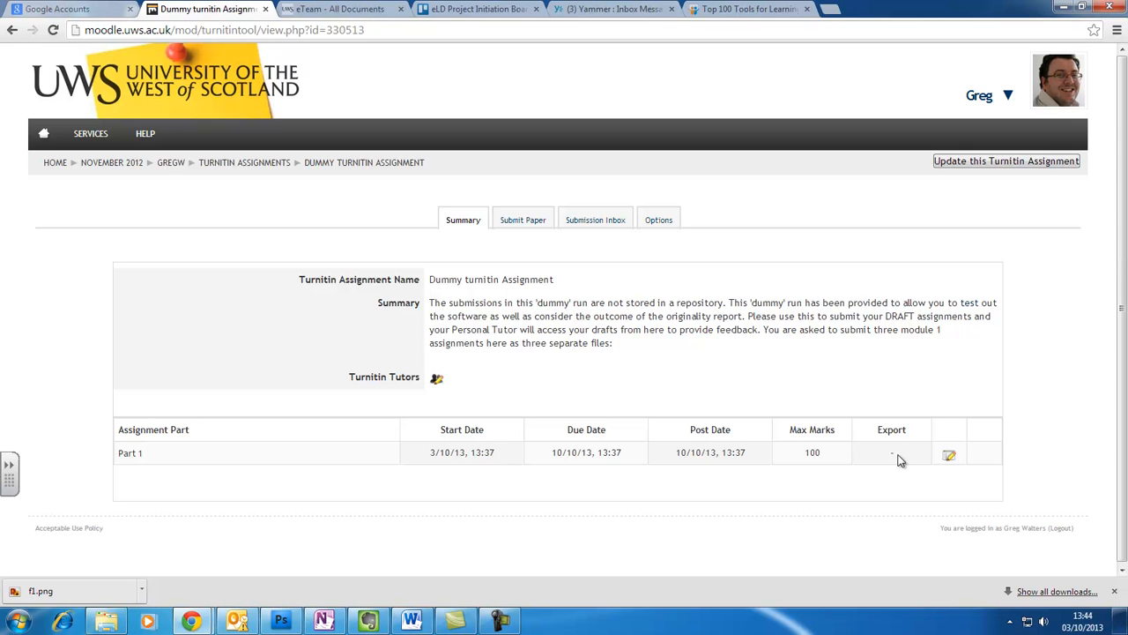
click(949, 457)
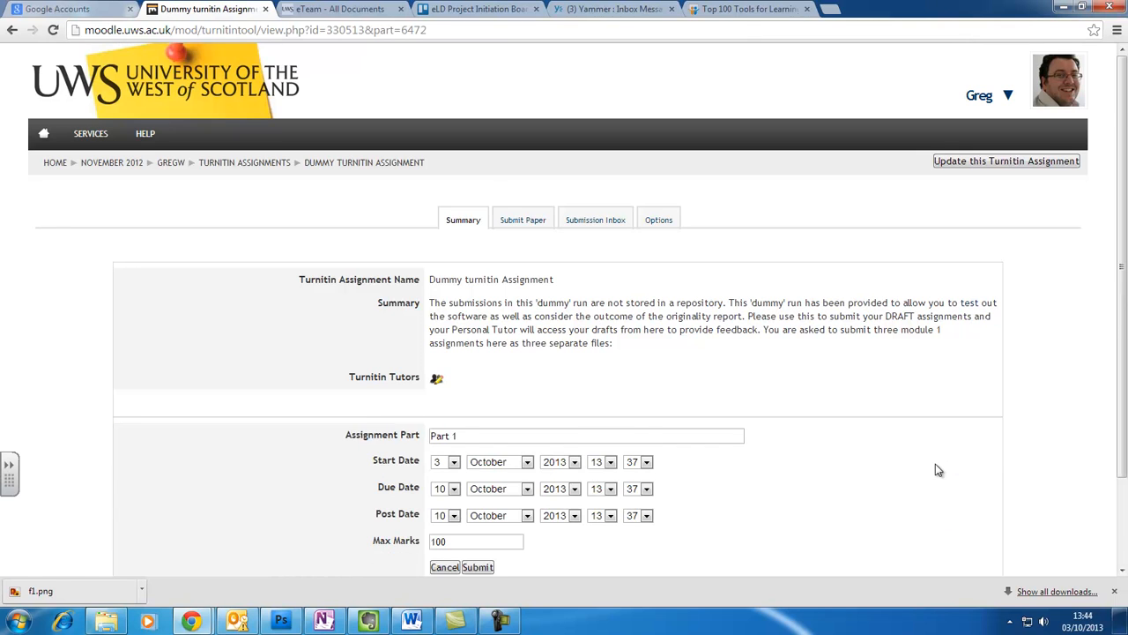
scroll(942, 465, down, 1)
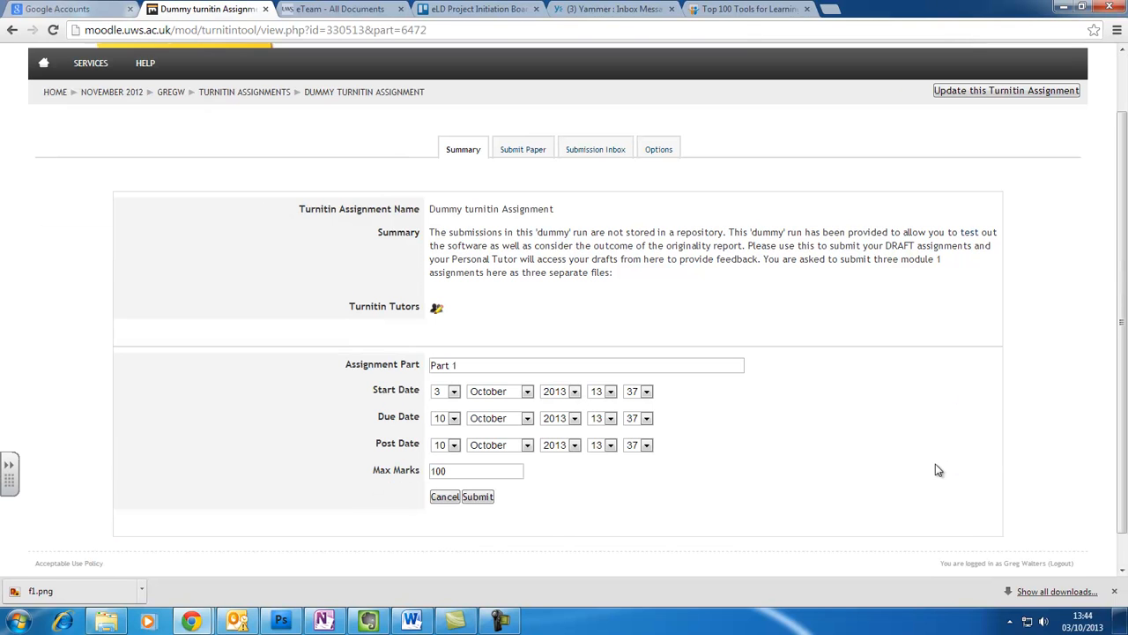
Step: Set the due date of Part 1 to 26 November 2013
click(453, 418)
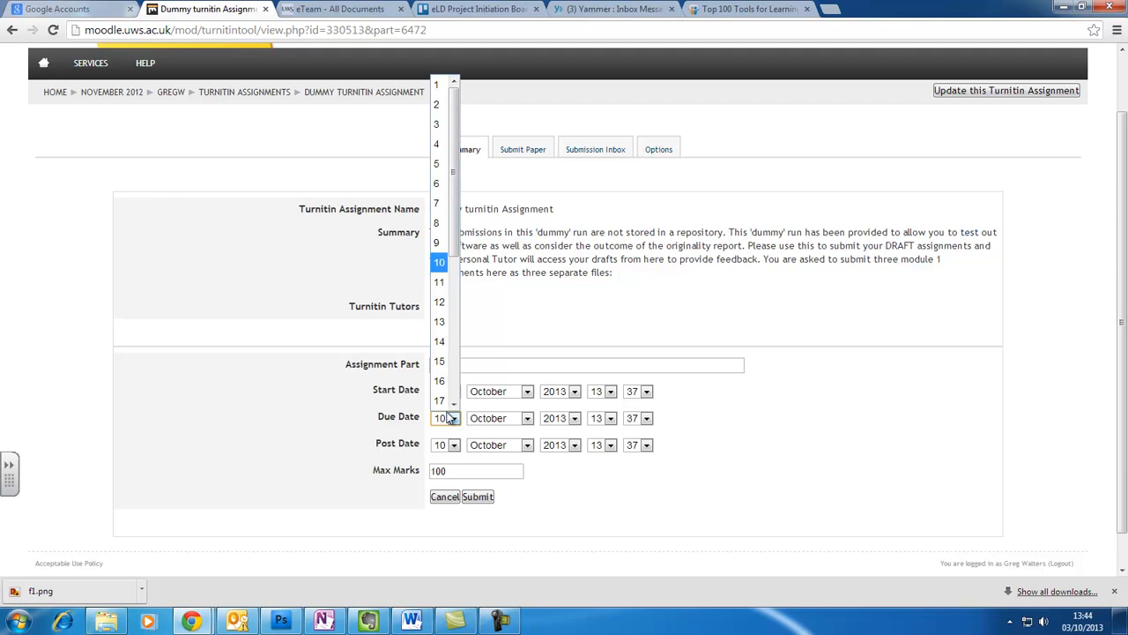
scroll(443, 318, down, 5)
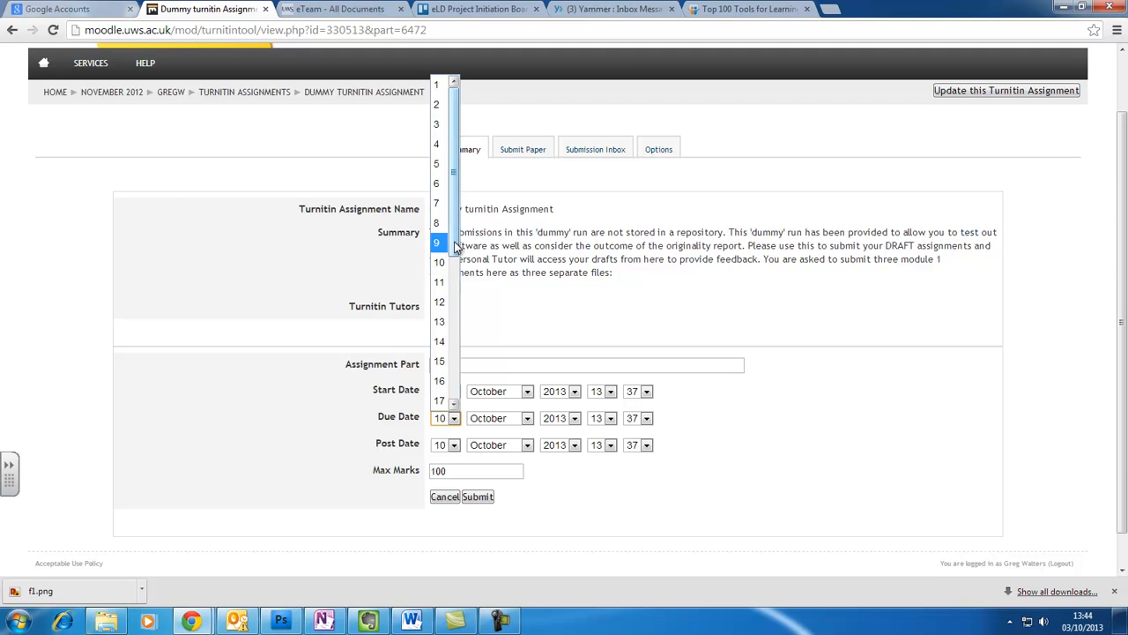
click(441, 371)
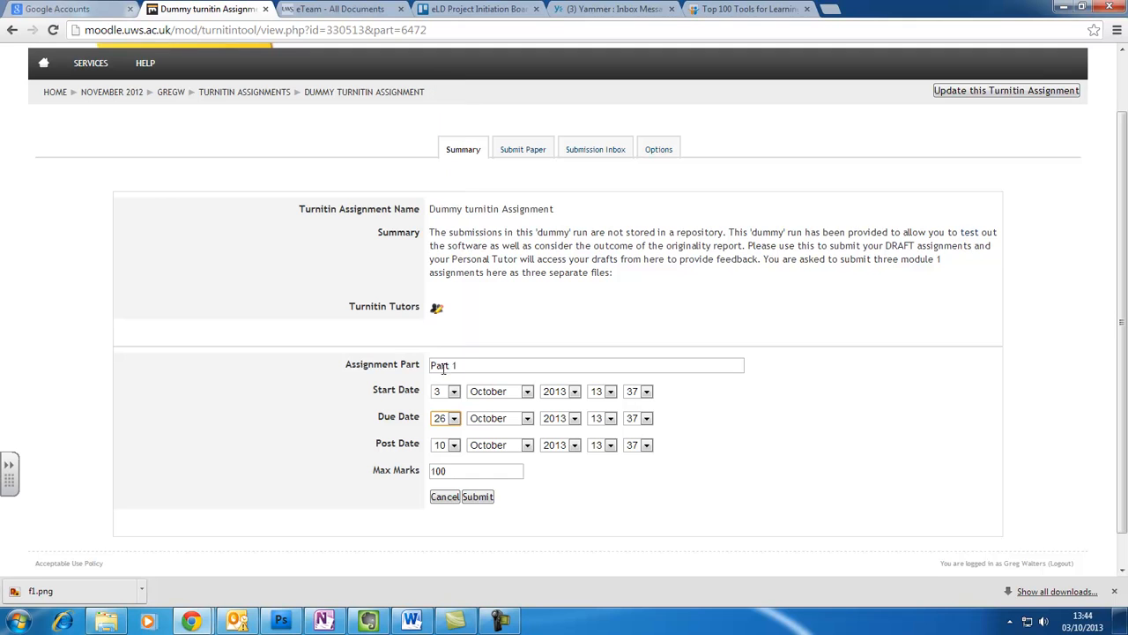
click(528, 419)
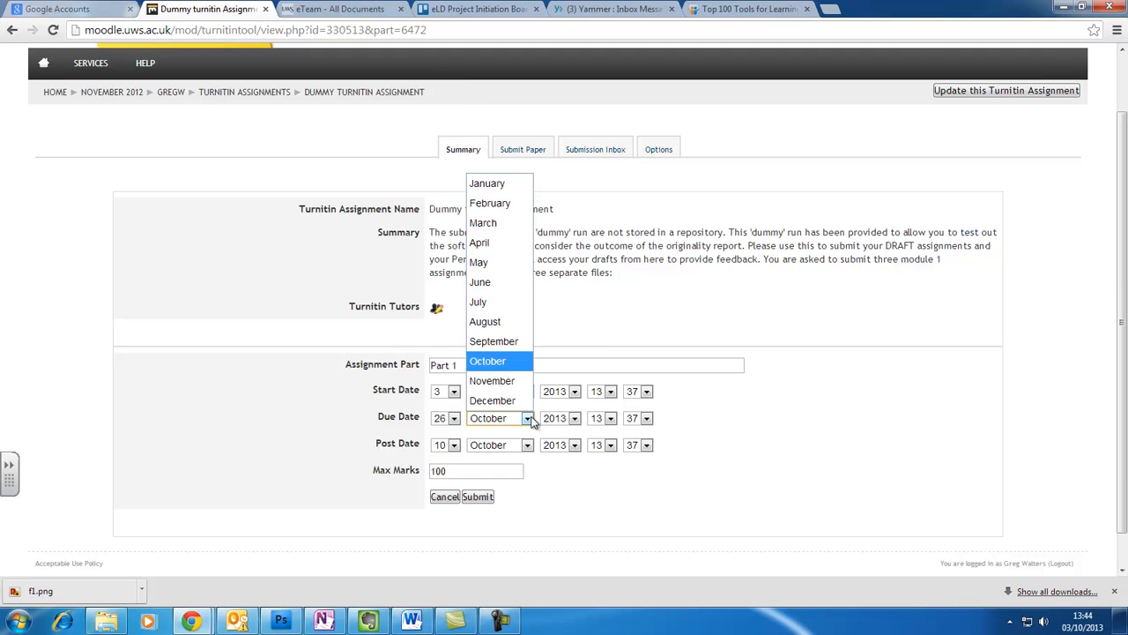
click(516, 379)
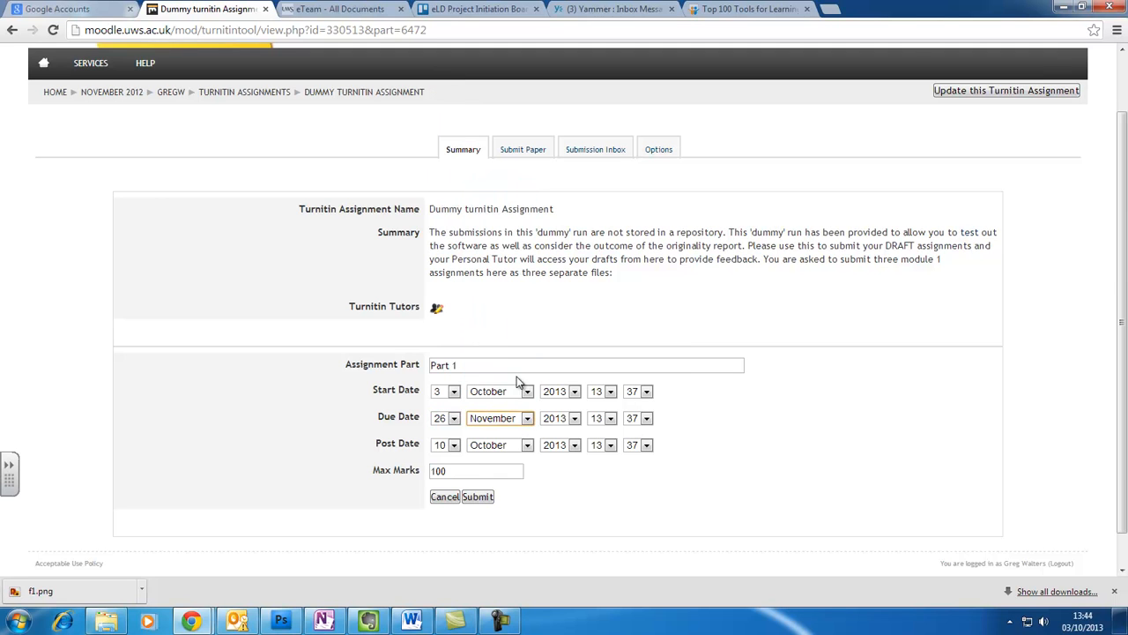
Step: Change the day of Part 1's due date to an earlier day in November
click(454, 425)
drag(456, 337, 455, 223)
click(441, 166)
Step: Set the post date of Part 1 to 5 November 2013 and submit the edited assignment part
click(452, 447)
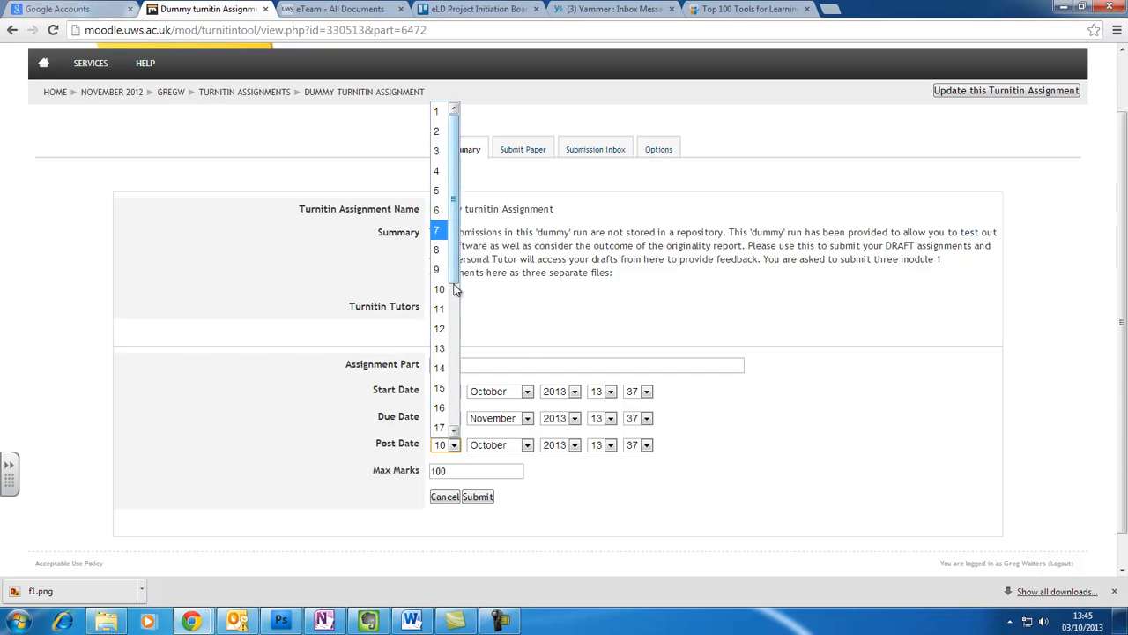
click(455, 448)
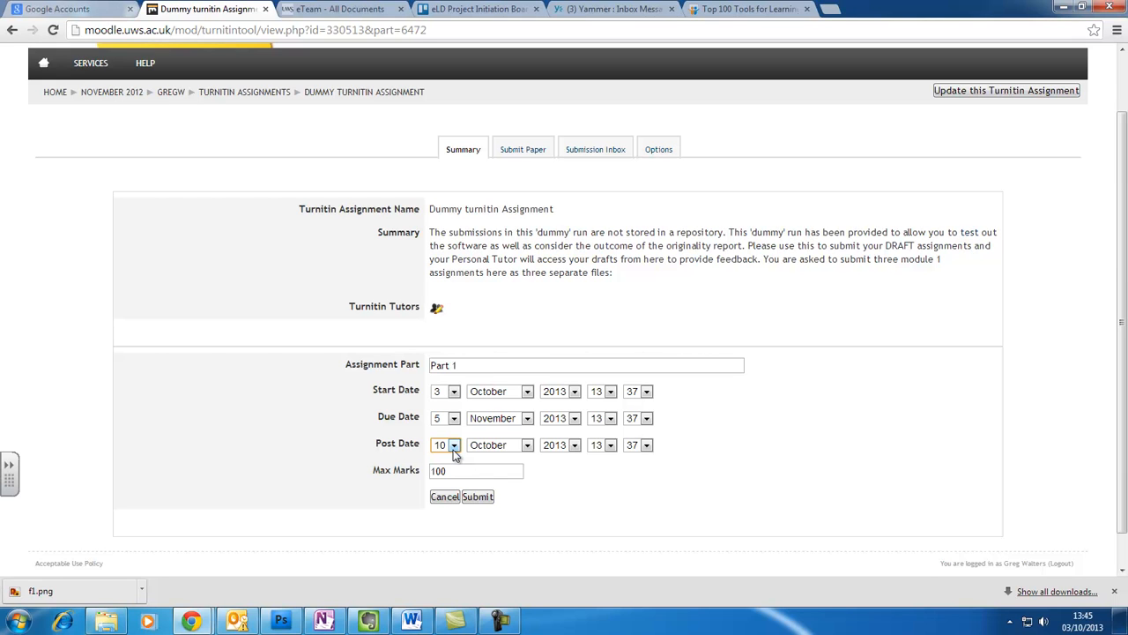
click(527, 446)
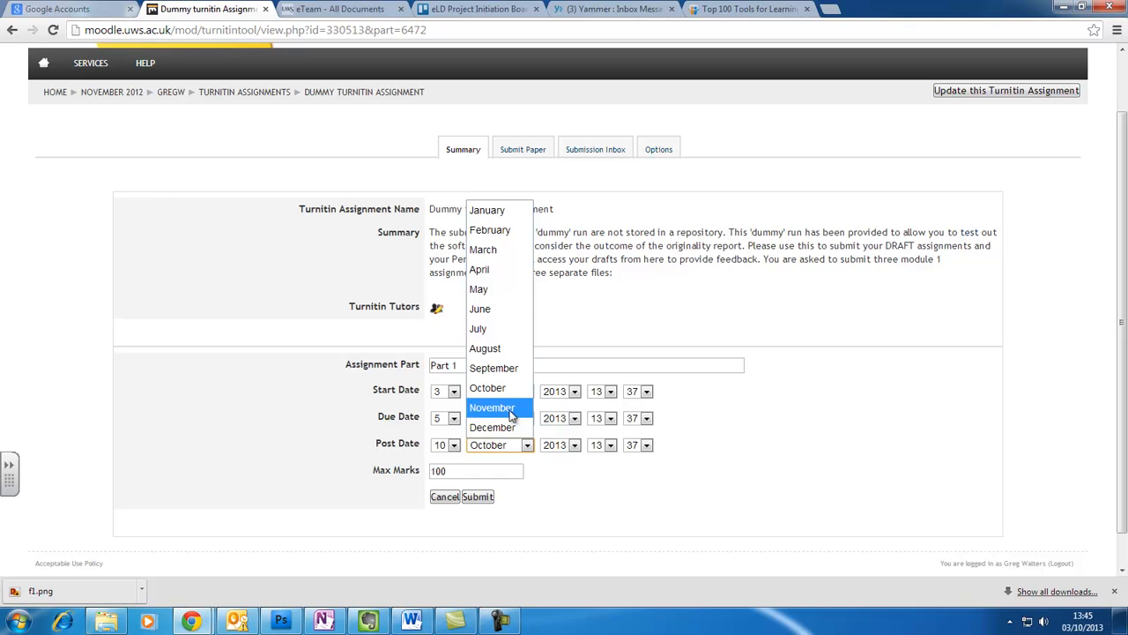
click(510, 409)
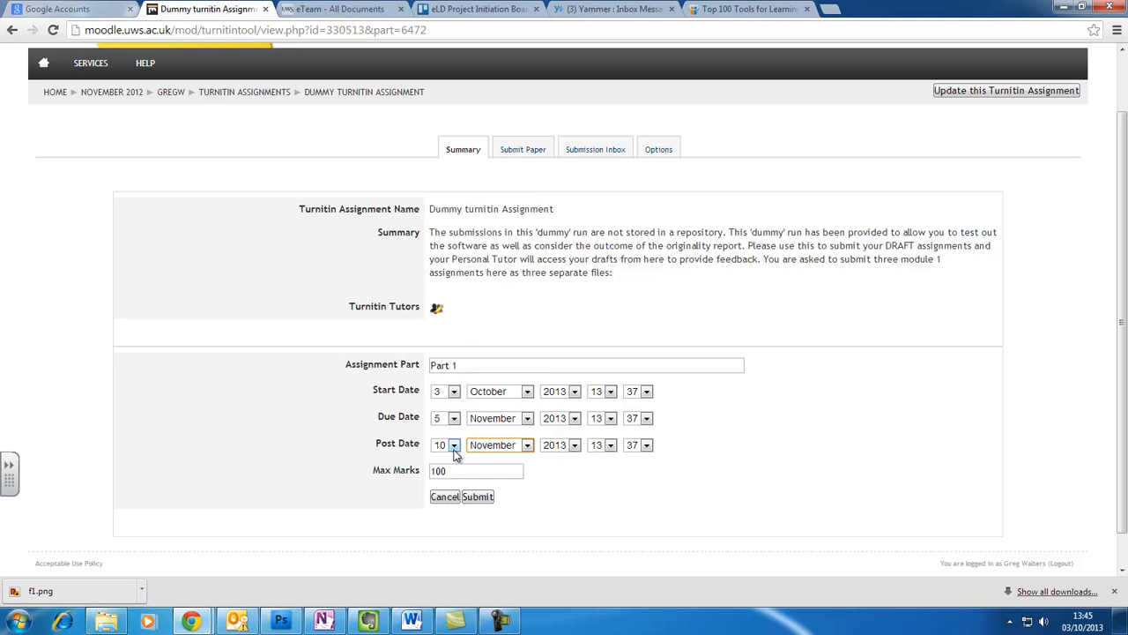
click(454, 446)
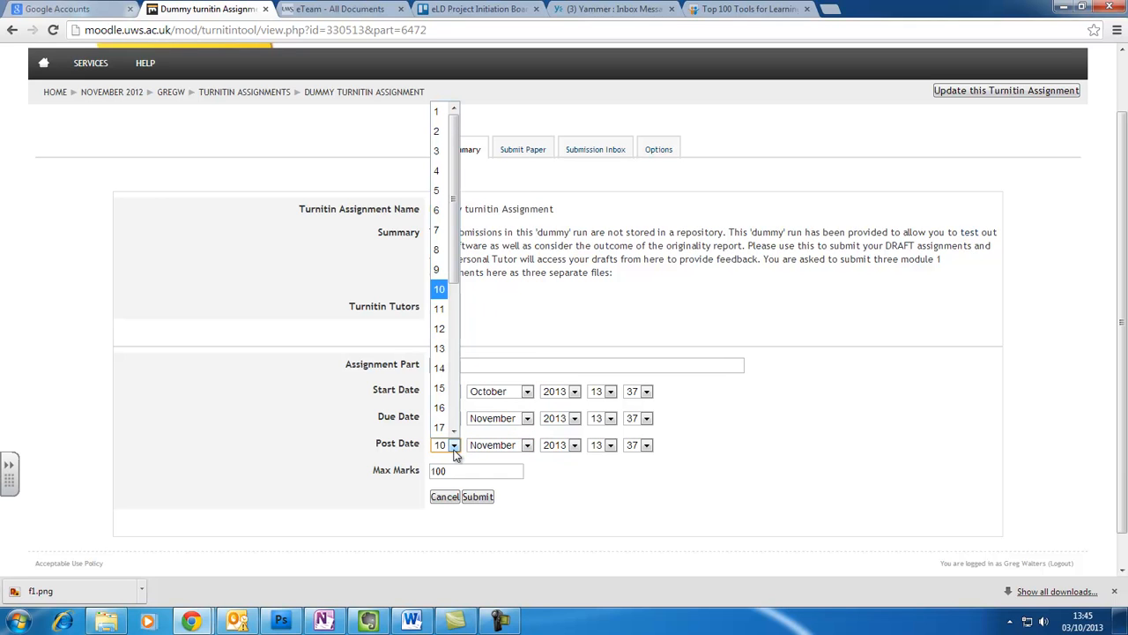
click(445, 204)
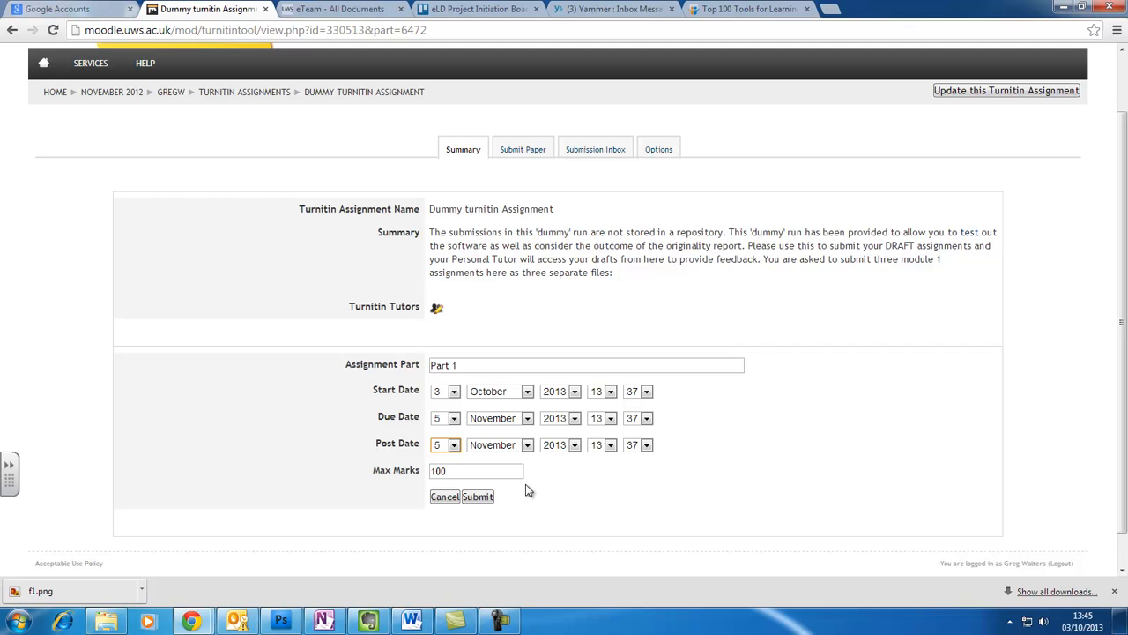
click(491, 499)
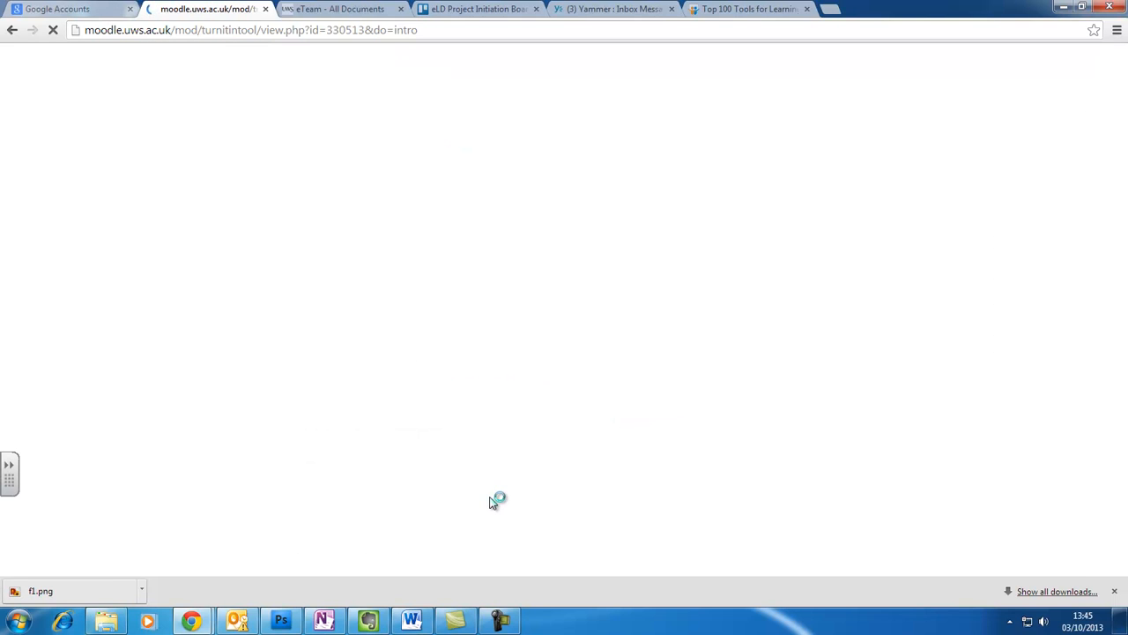